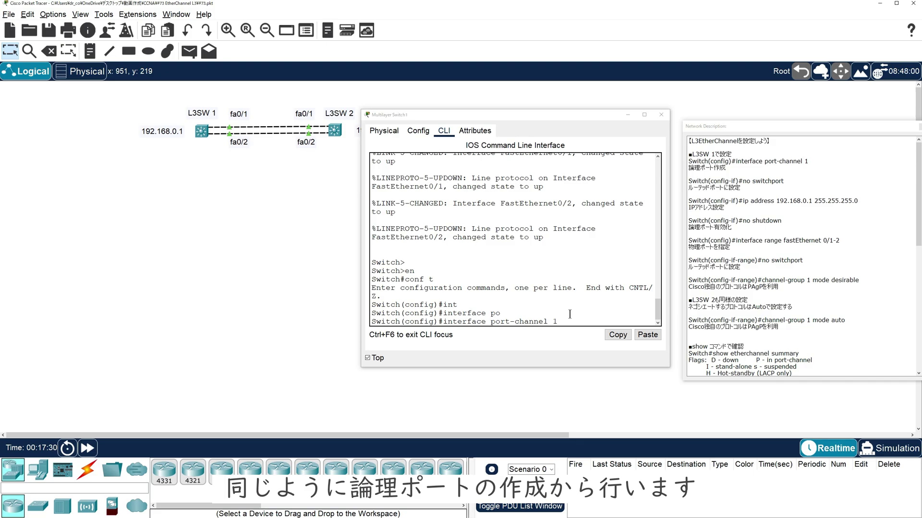
# - Create logical interface port-channel 1 on L3SW 2 and make it a routed port with no switchport
pyautogui.click(578, 322)
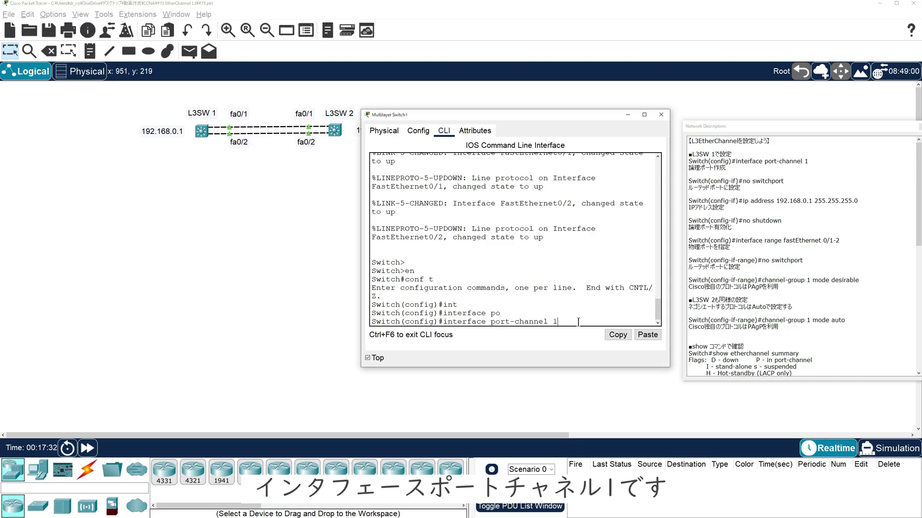
pyautogui.press('Return')
pyautogui.write('no ')
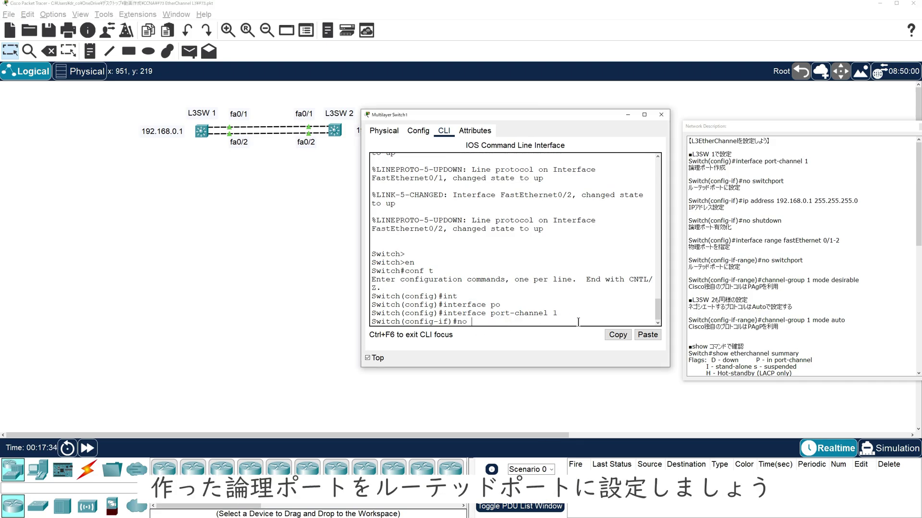
pyautogui.write('sw')
pyautogui.press('Tab')
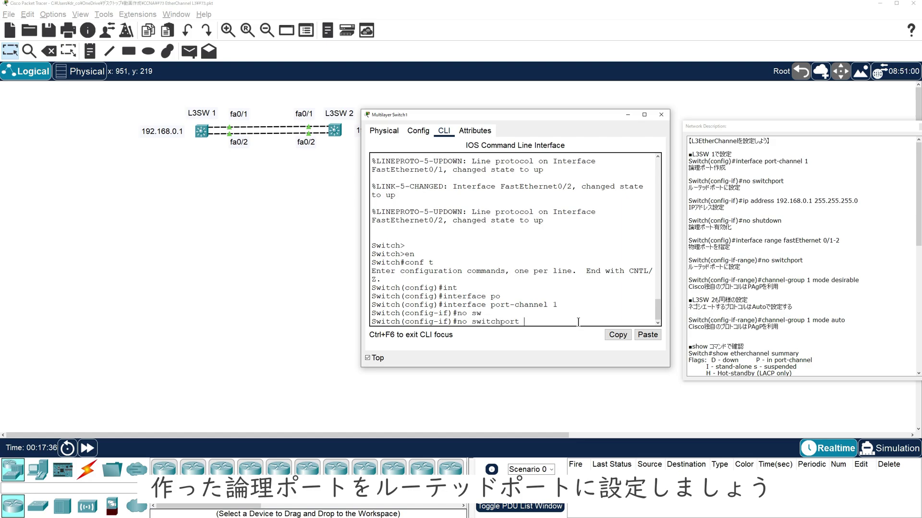
pyautogui.press('Return')
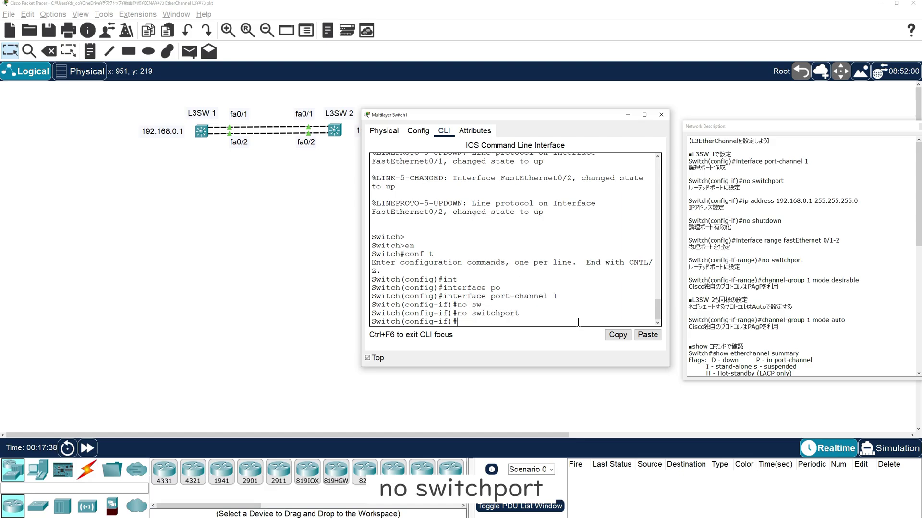
# - Assign IP address 192.168.0.2 with mask 255.255.255.0 to L3SW 2's port-channel 1 and enable the interface with no shutdown
pyautogui.write('ip')
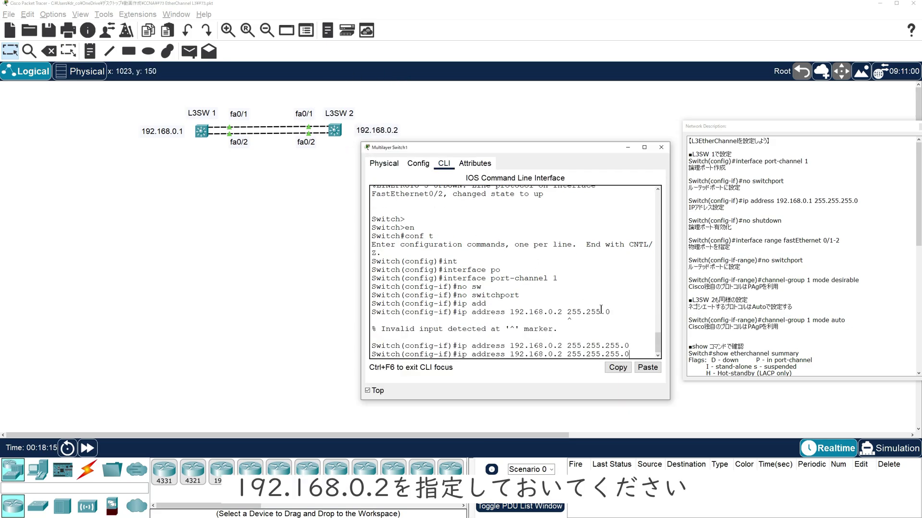
pyautogui.press('Return')
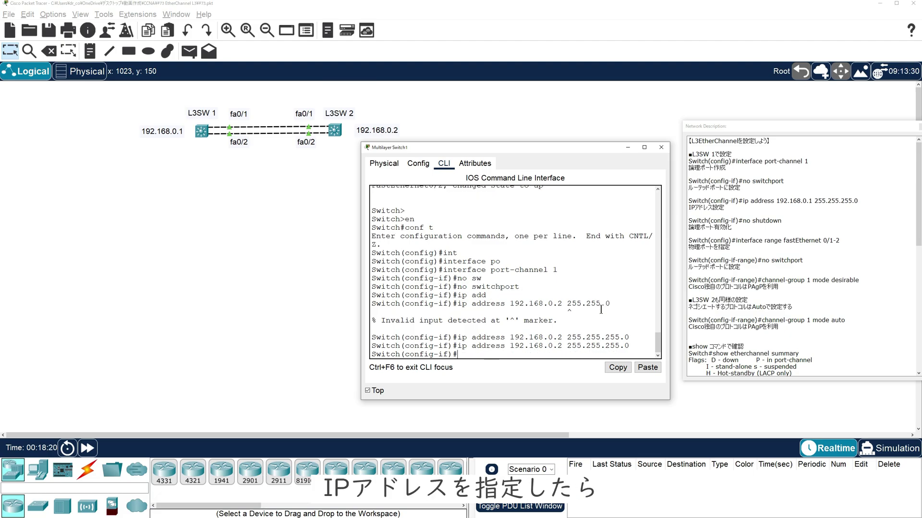
pyautogui.write('no shu')
pyautogui.press('Tab')
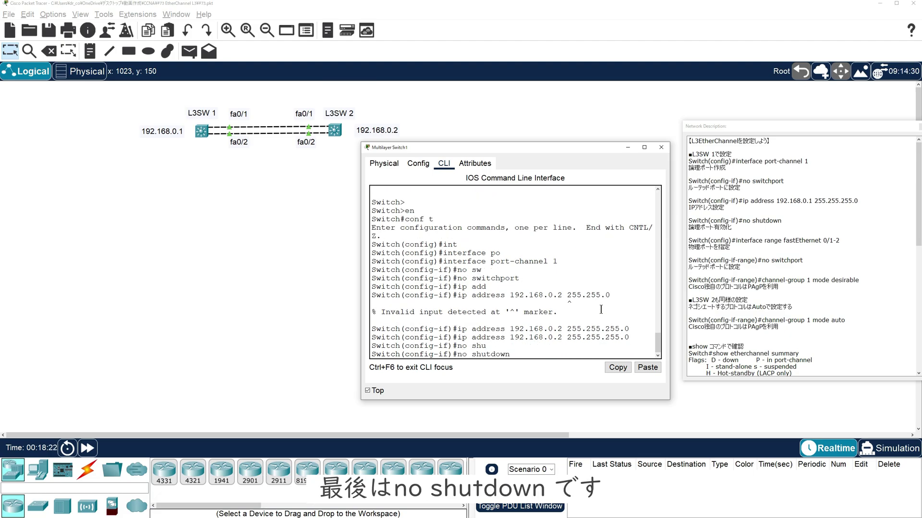
pyautogui.press('Return')
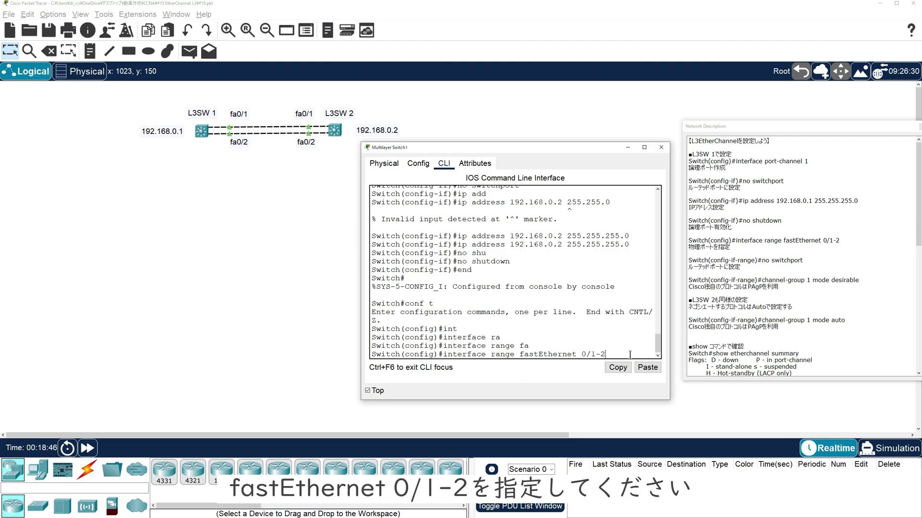
# - Enter interface range fastEthernet 0/1-2 on L3SW 2 and make the physical ports routed with no switchport
pyautogui.press('Return')
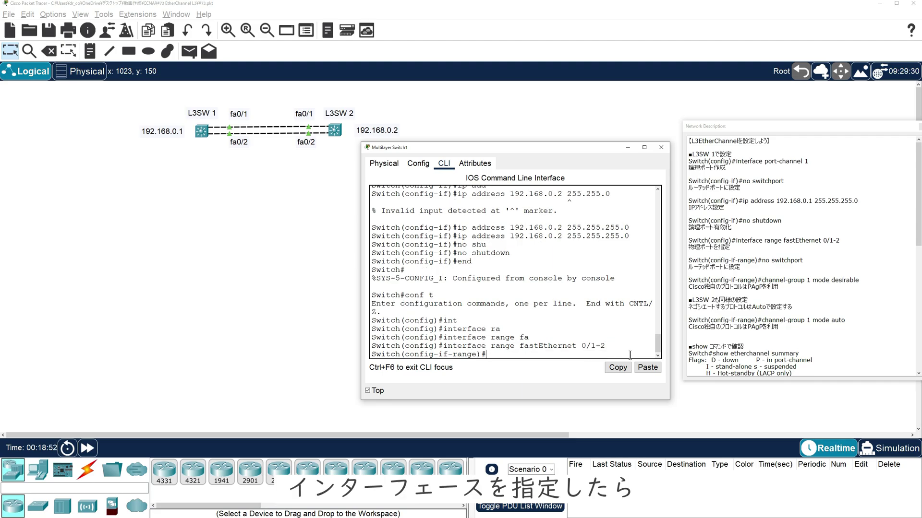
pyautogui.write('no sw')
pyautogui.press('Return')
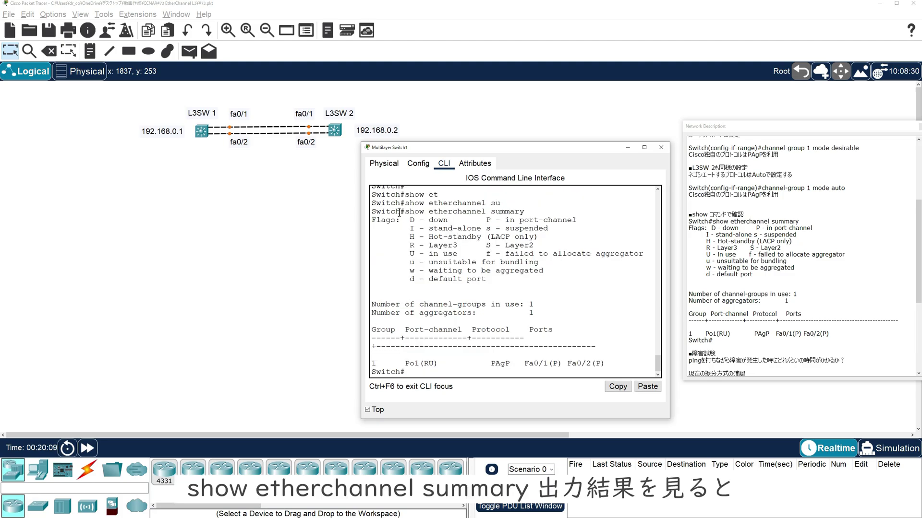
# - Examine the show etherchannel summary output on L3SW 2 for member ports, protocol and port-channel status flags
pyautogui.moveTo(399, 211); pyautogui.dragTo(533, 213)
pyautogui.click(536, 300)
pyautogui.moveTo(528, 364); pyautogui.dragTo(597, 364)
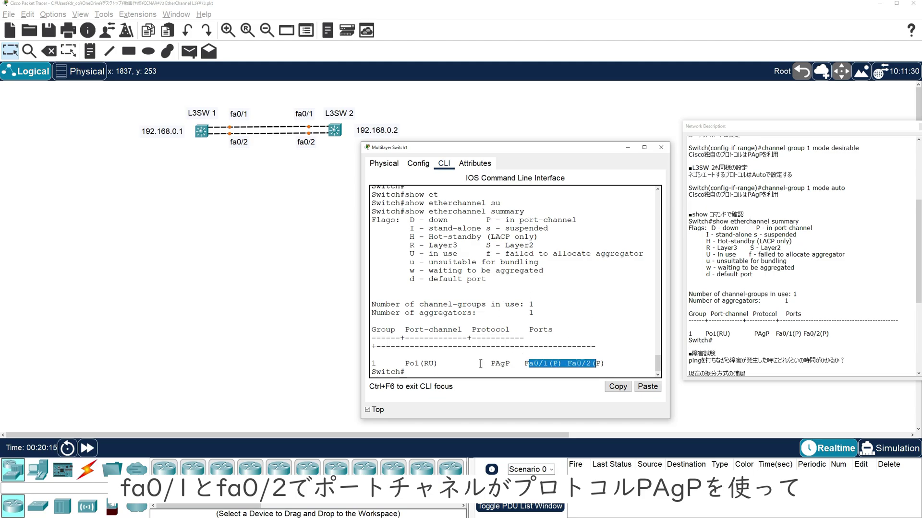
pyautogui.moveTo(480, 364); pyautogui.dragTo(514, 364)
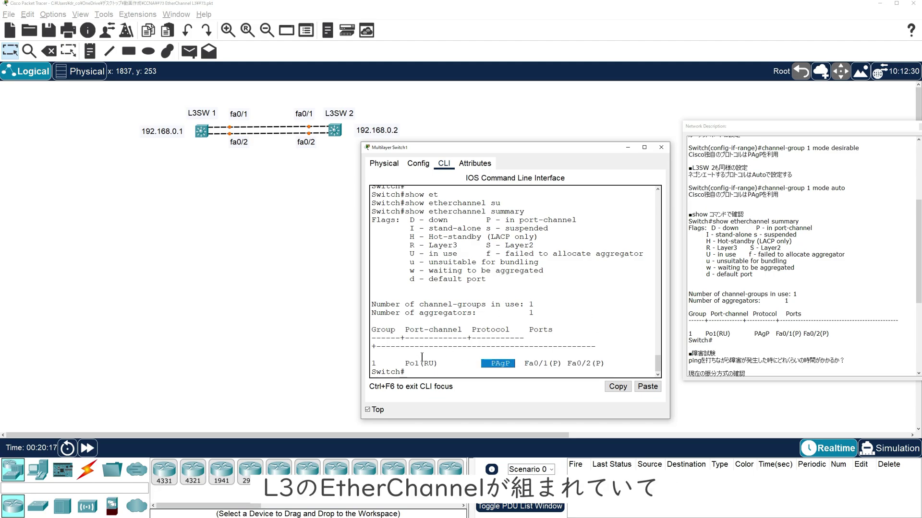
pyautogui.moveTo(422, 363); pyautogui.dragTo(425, 363)
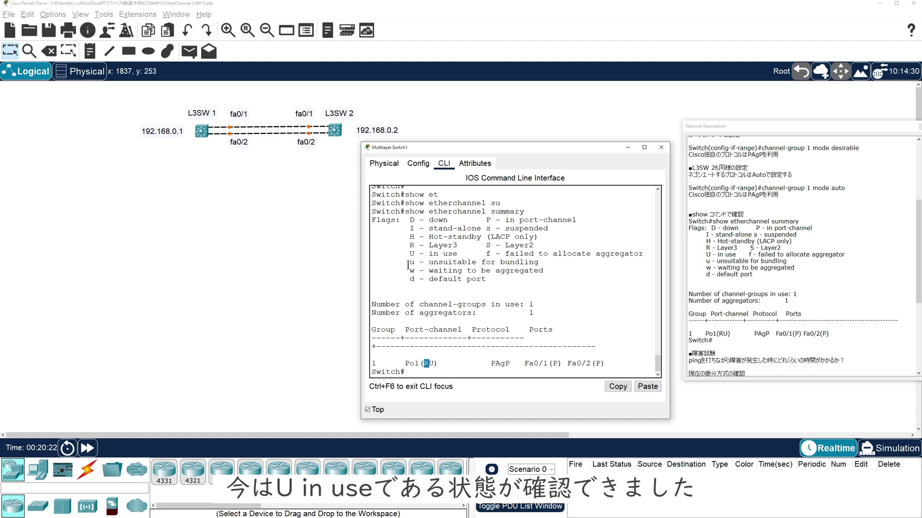
pyautogui.moveTo(409, 253); pyautogui.dragTo(463, 259)
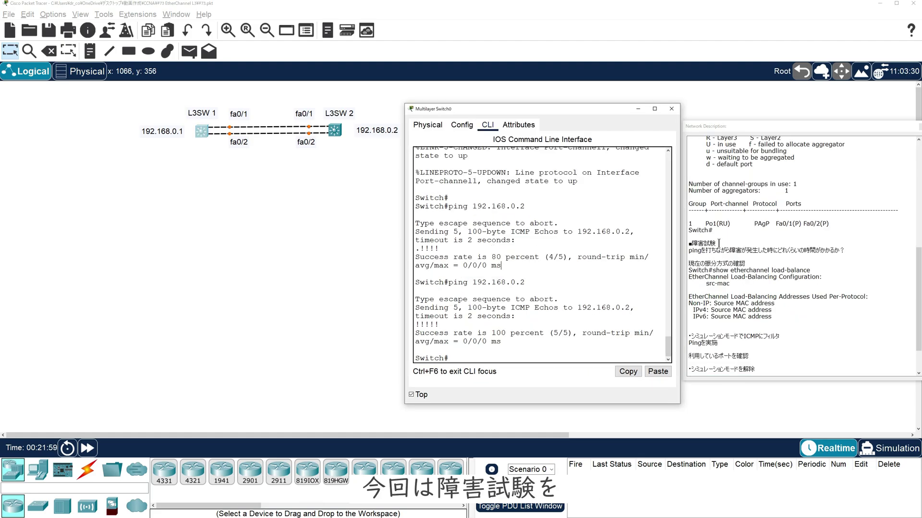
# - Run show etherchannel load-balance on L3SW 1 and examine the configured load-balancing method
pyautogui.moveTo(715, 244); pyautogui.dragTo(691, 244)
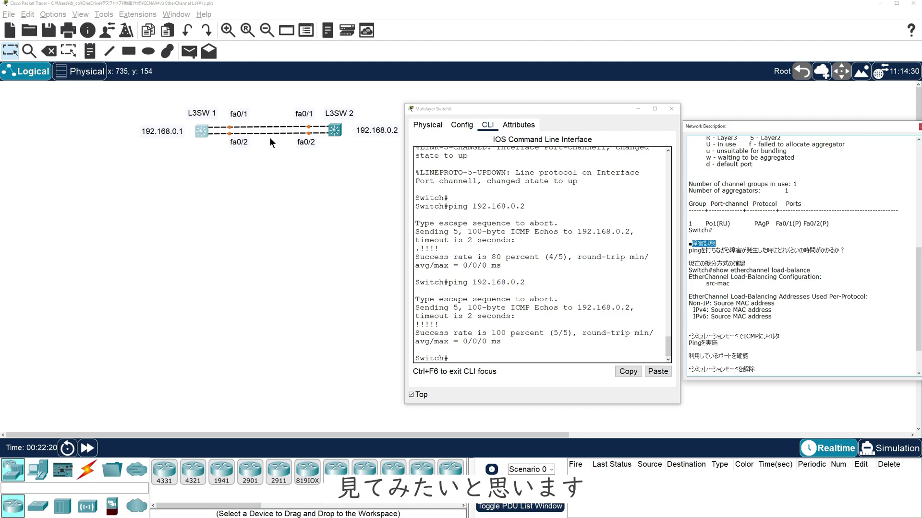
pyautogui.click(304, 132)
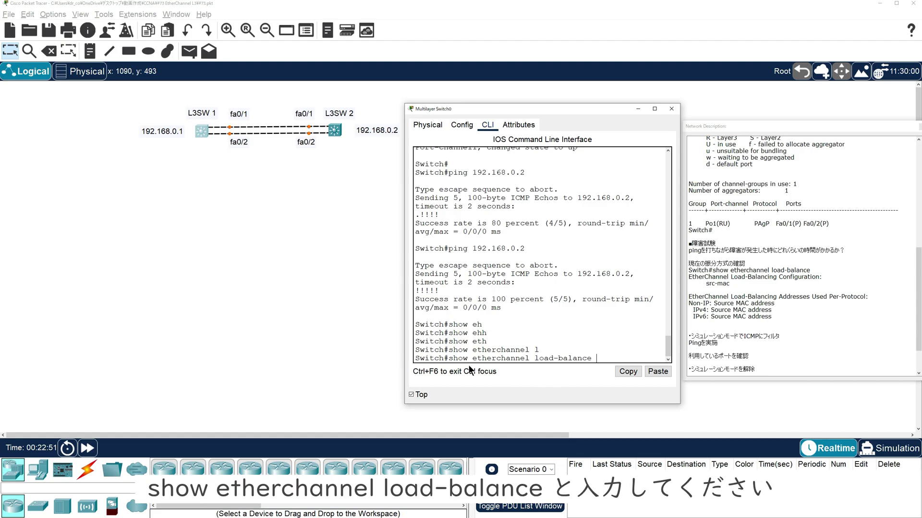
pyautogui.press('Return')
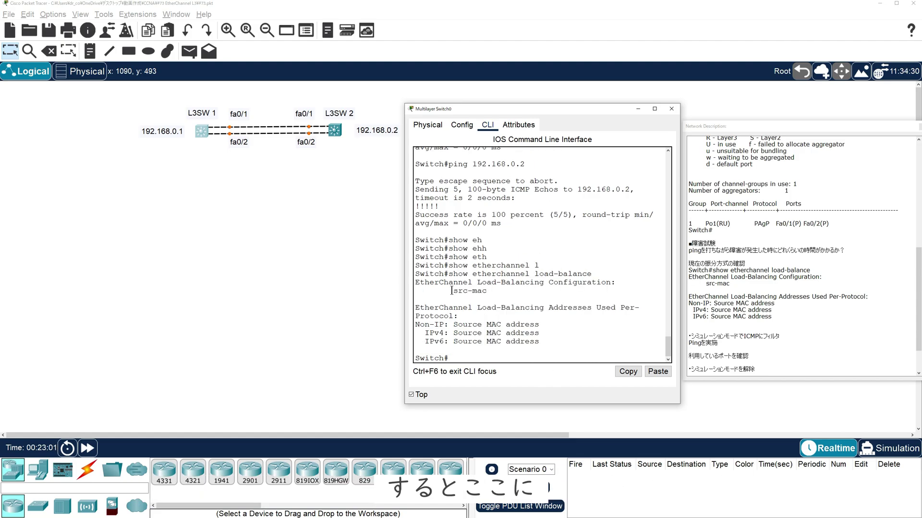
pyautogui.moveTo(451, 291); pyautogui.dragTo(504, 291)
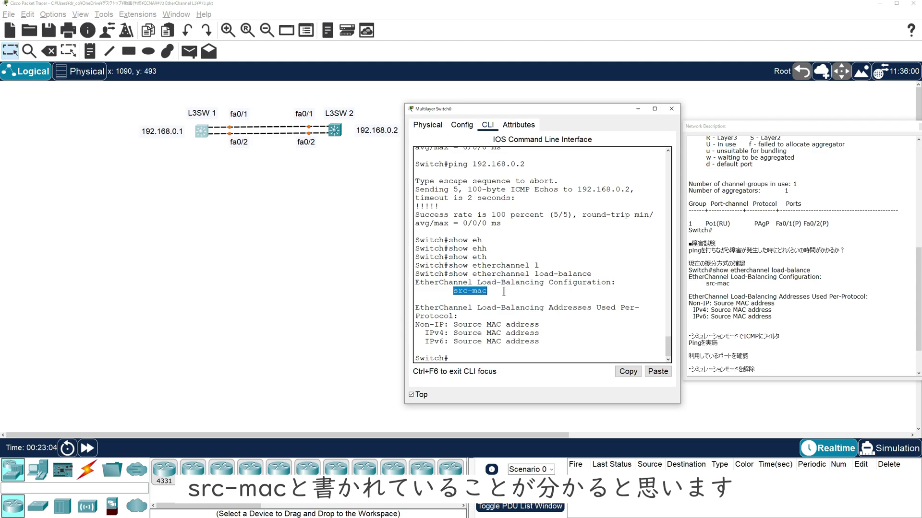
pyautogui.click(504, 291)
pyautogui.moveTo(452, 292); pyautogui.dragTo(489, 291)
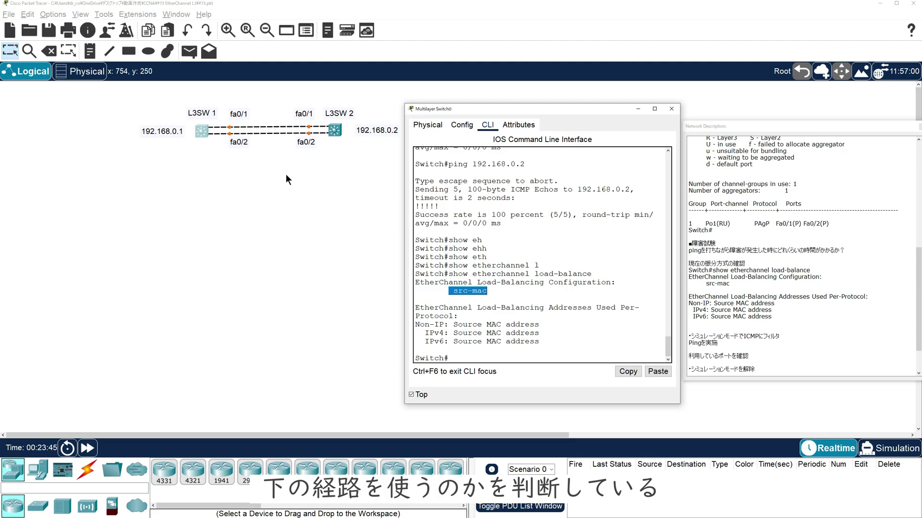
pyautogui.click(465, 286)
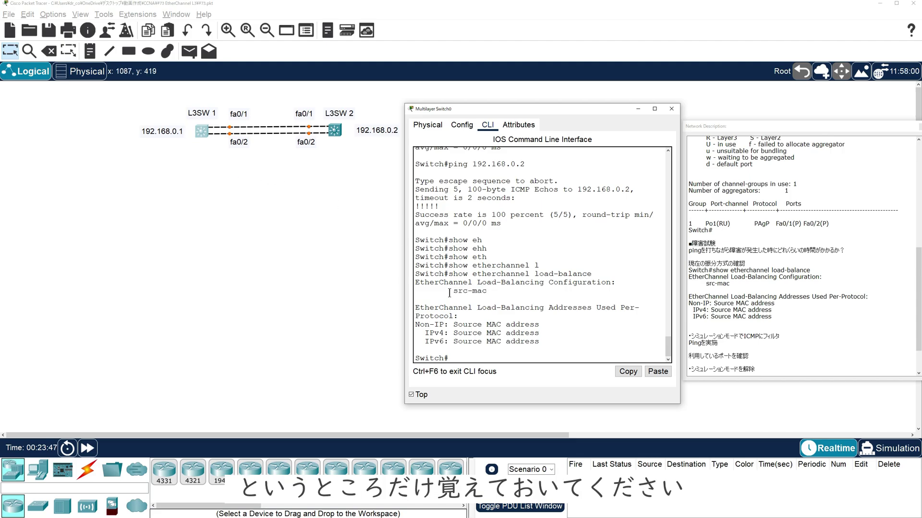
pyautogui.moveTo(450, 293); pyautogui.dragTo(501, 293)
pyautogui.click(510, 339)
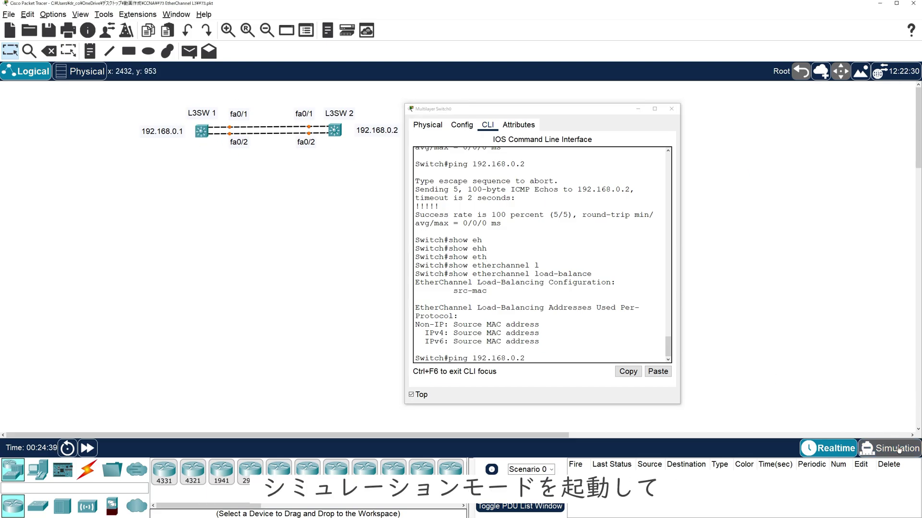
# - Ping 192.168.0.2 from L3SW 1 in simulation mode and open the ICMP packet waiting at L3SW 1
pyautogui.click(891, 448)
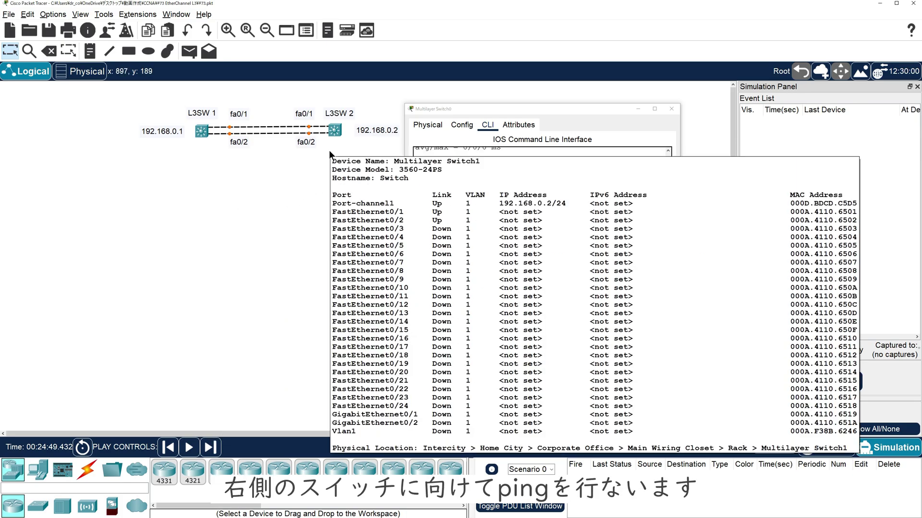
pyautogui.moveTo(330, 151)
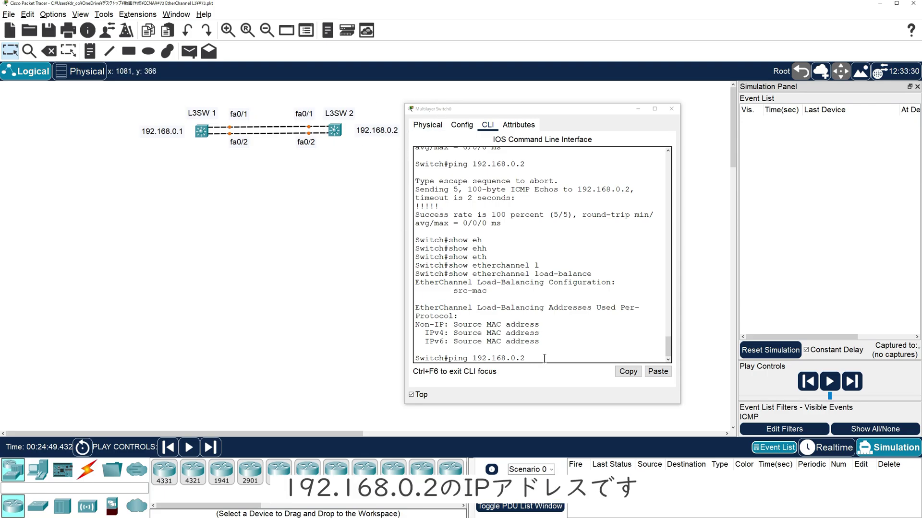
pyautogui.click(544, 359)
pyautogui.press('Return')
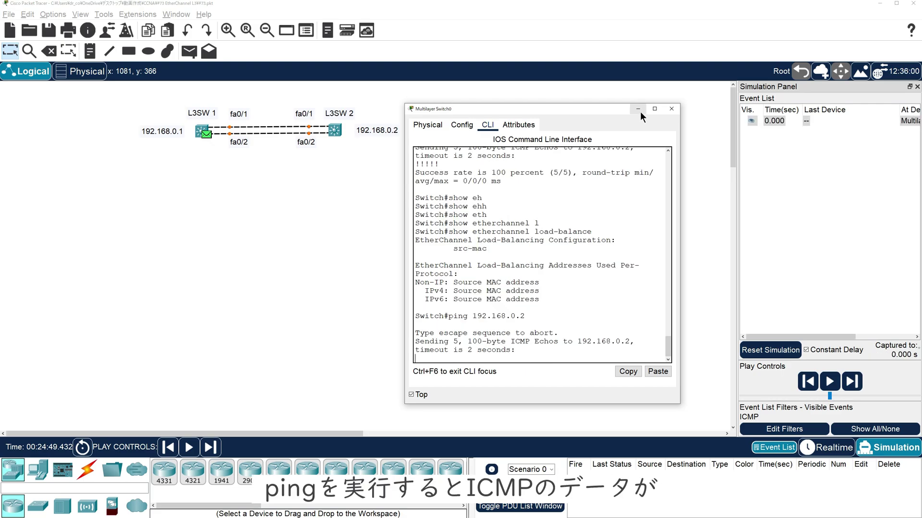
pyautogui.click(640, 112)
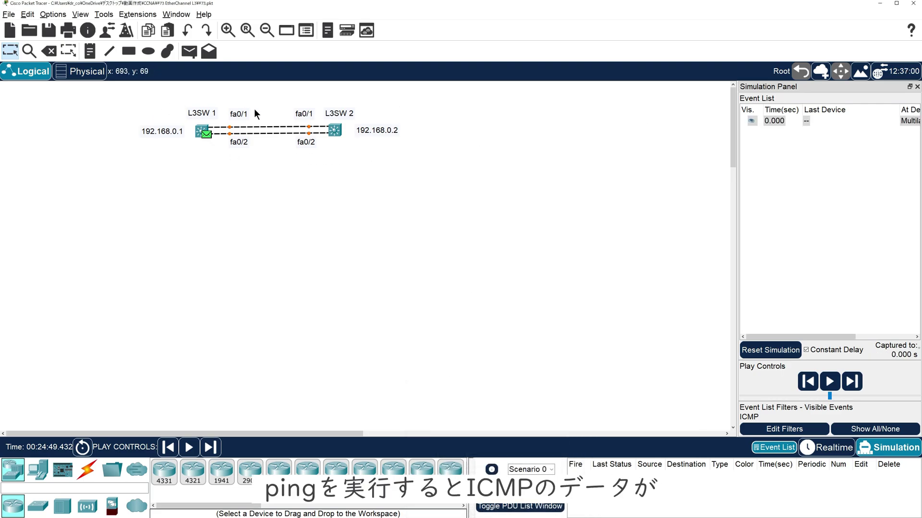
pyautogui.click(205, 135)
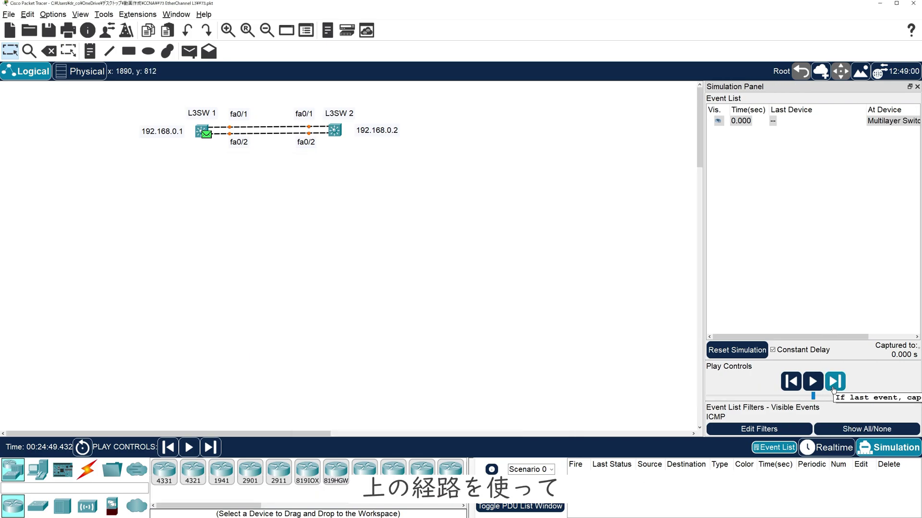
# - Advance the simulation by one event and inspect the ICMP packet's inbound and outbound layers at L3SW 2
pyautogui.click(834, 382)
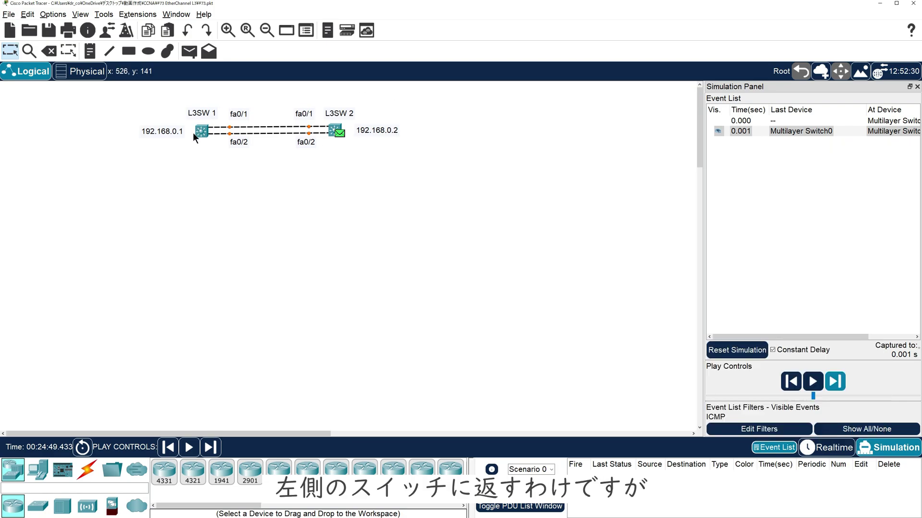
pyautogui.click(339, 134)
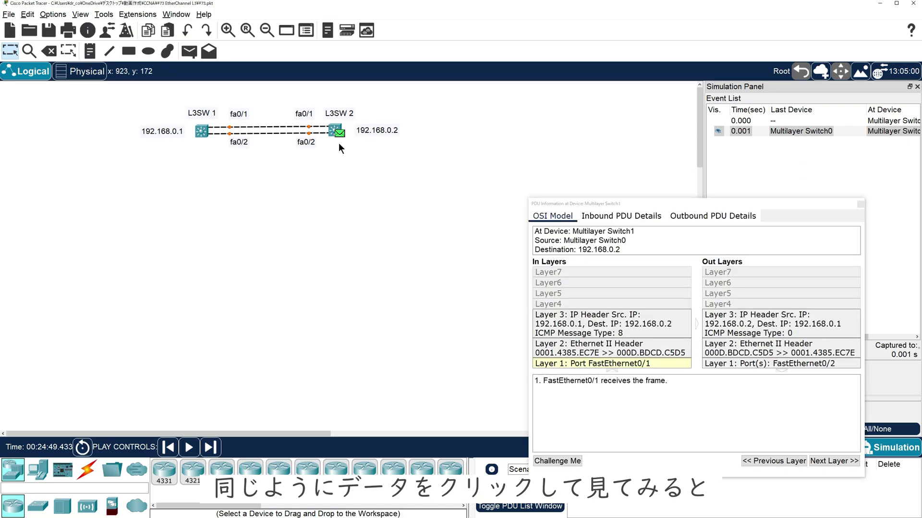
pyautogui.click(339, 136)
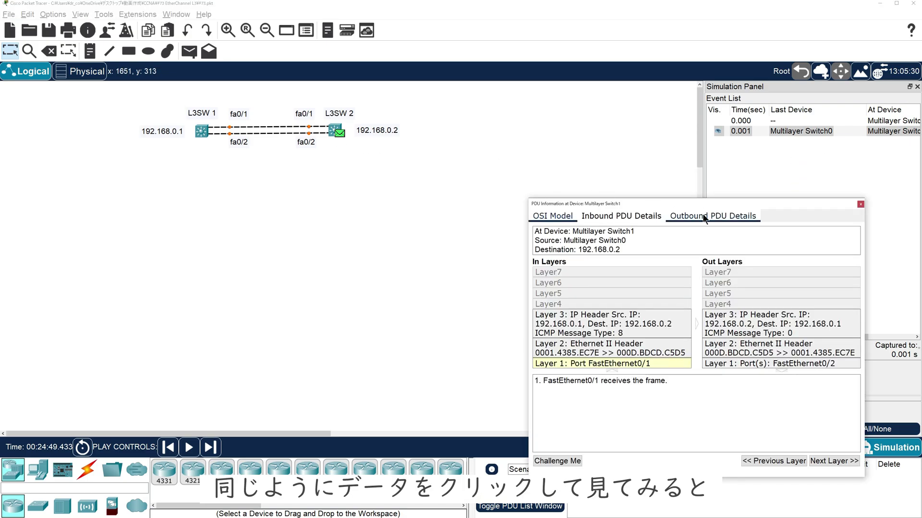
pyautogui.moveTo(701, 197); pyautogui.dragTo(505, 171)
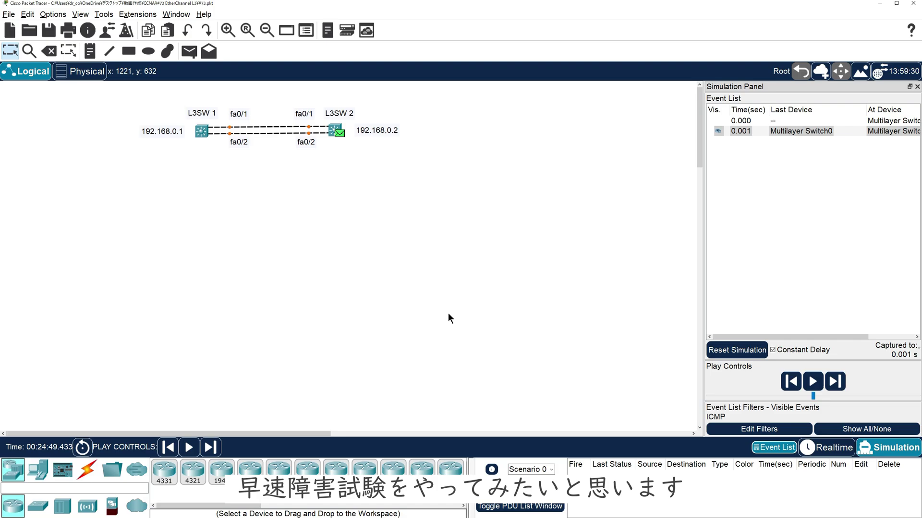
# - Return to realtime mode and begin an extended ping on L3SW 1 with the default IP protocol and target 192.168.0.2
pyautogui.click(834, 447)
pyautogui.click(206, 130)
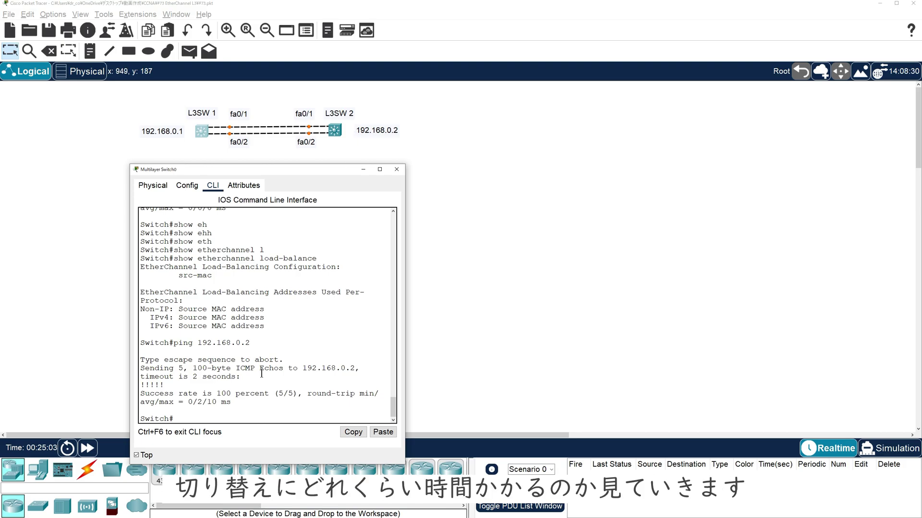
pyautogui.write('ping')
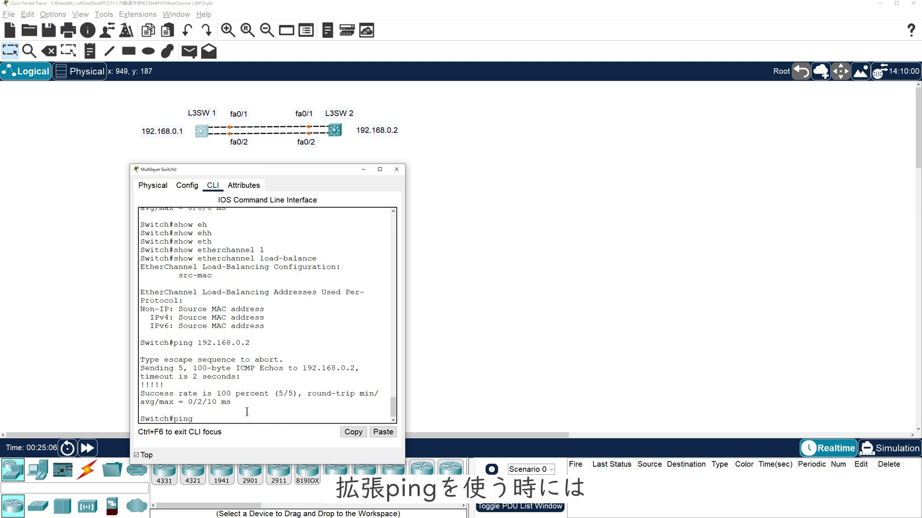
pyautogui.press('Return')
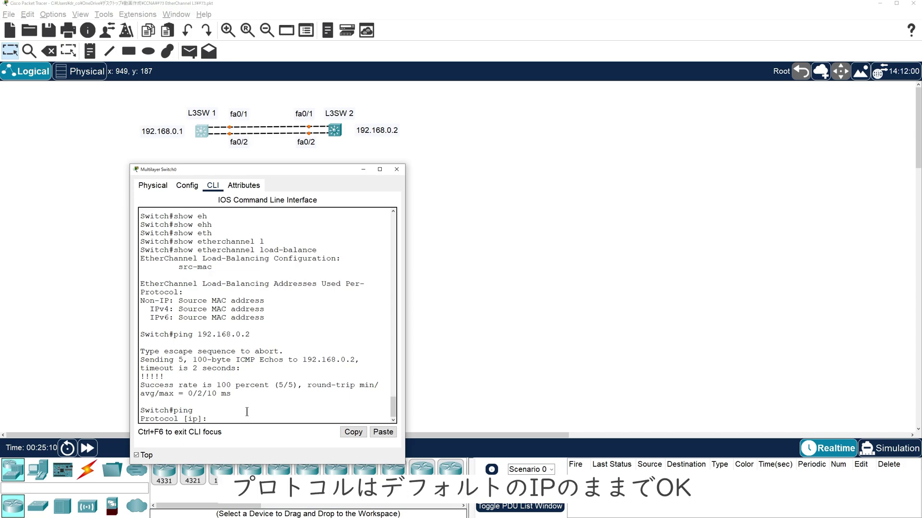
pyautogui.press('Return')
pyautogui.write('192.168.0.2')
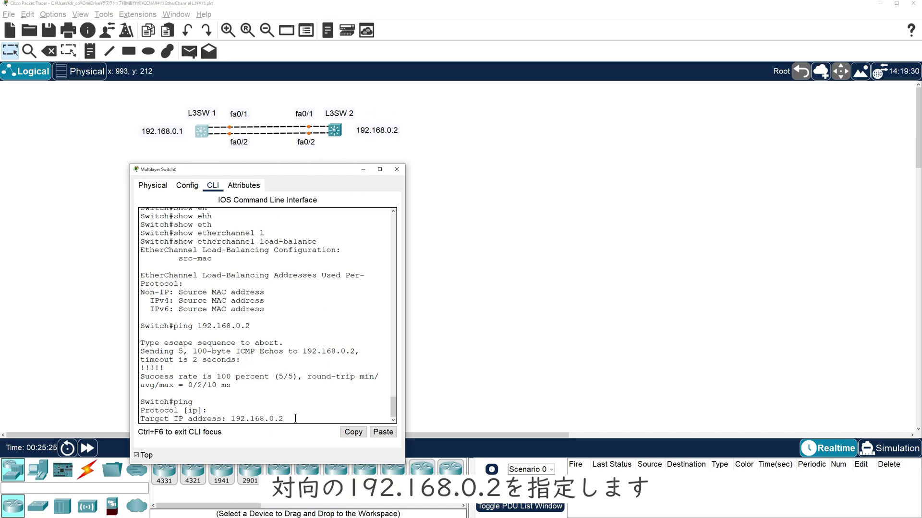
pyautogui.press('Return')
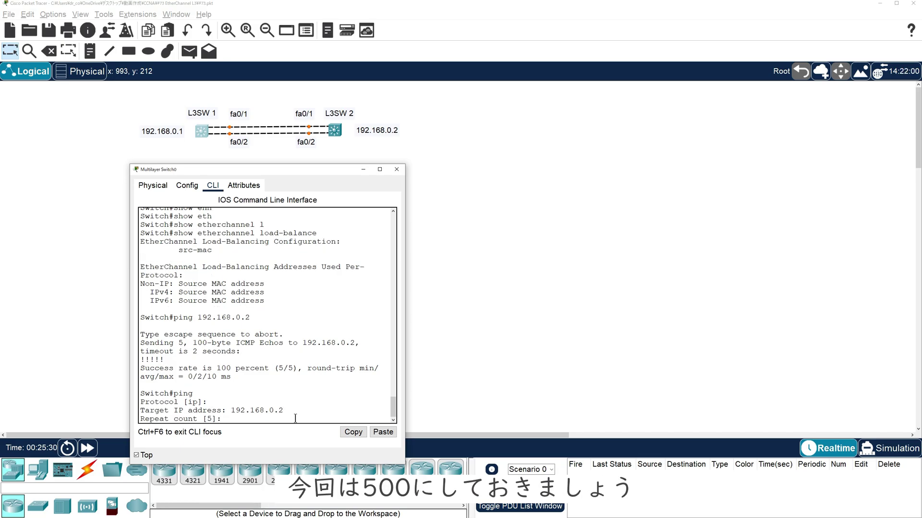
# - Set the extended ping's repeat count to 500, accept the defaults for all remaining options and run it
pyautogui.write('500')
pyautogui.press('Return')
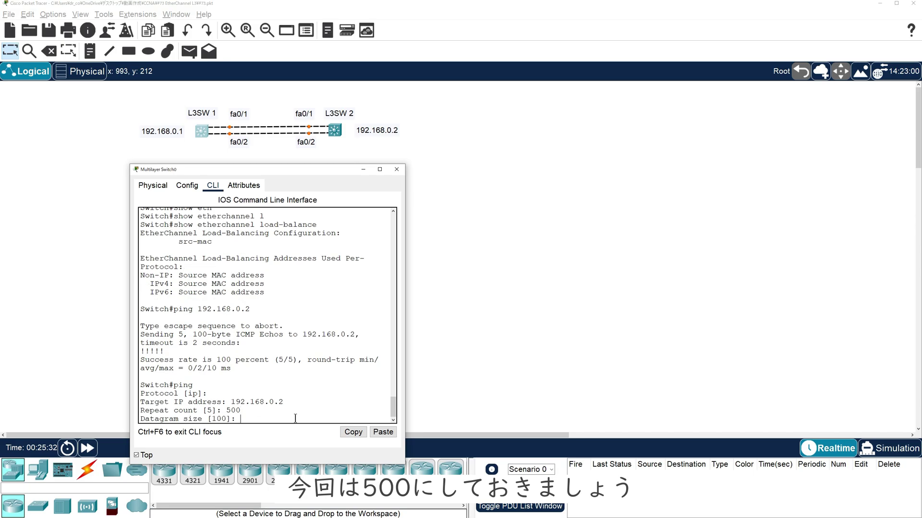
pyautogui.press('Return')
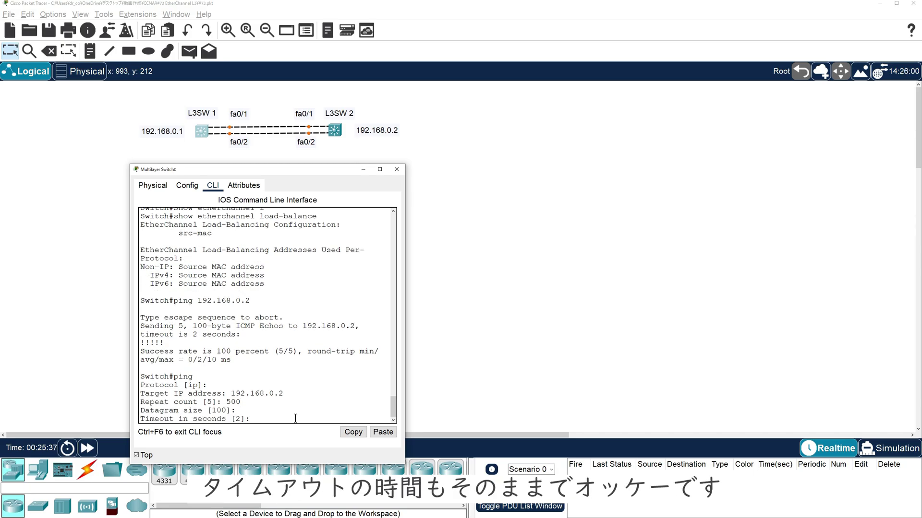
pyautogui.press('Return')
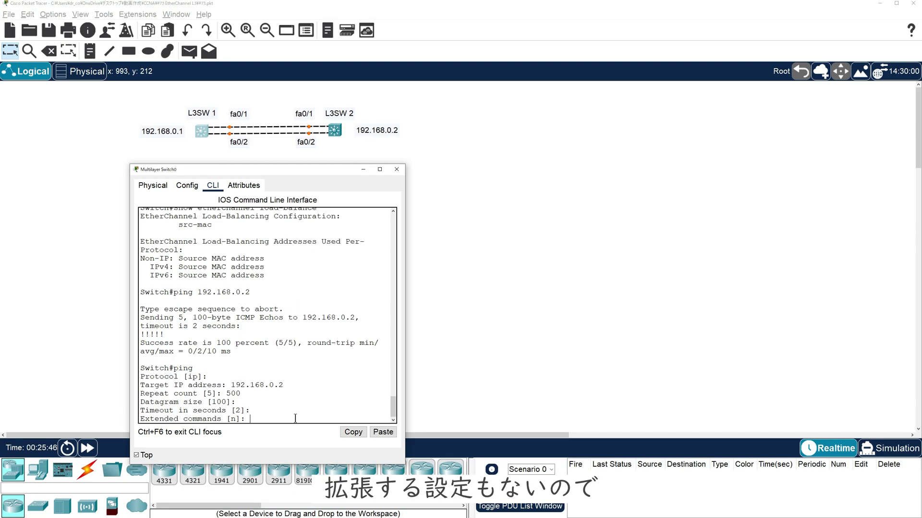
pyautogui.press('Return')
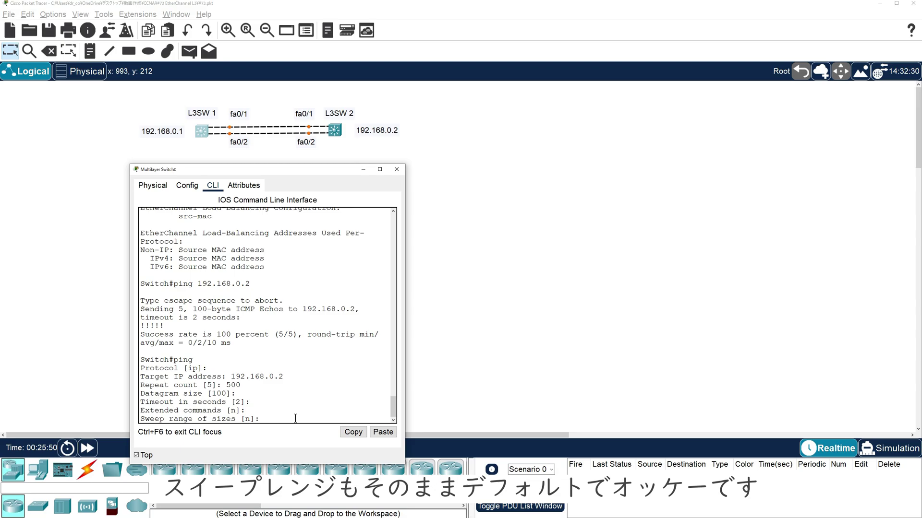
pyautogui.press('Return')
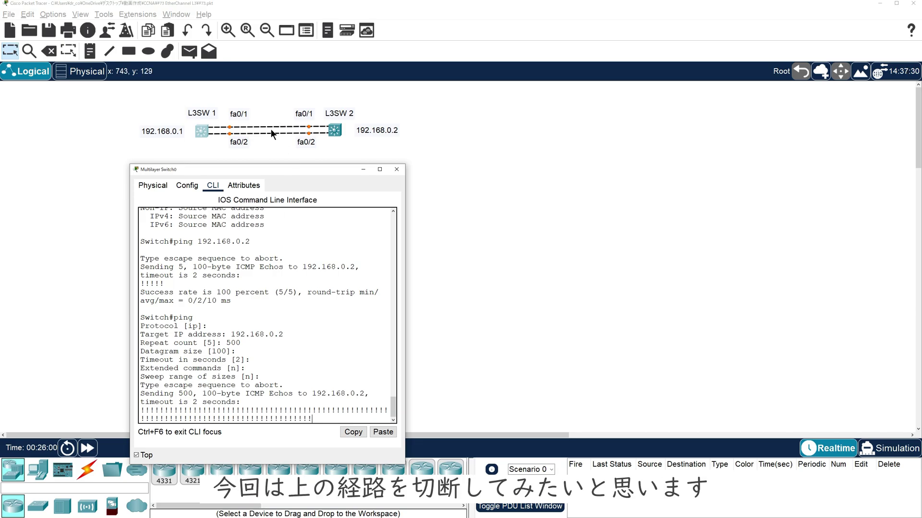
# - Delete the fa0/1 link between L3SW 1 and L3SW 2 while the ping runs, keeping the CLI window clear of the topology
pyautogui.moveTo(262, 164); pyautogui.dragTo(604, 104)
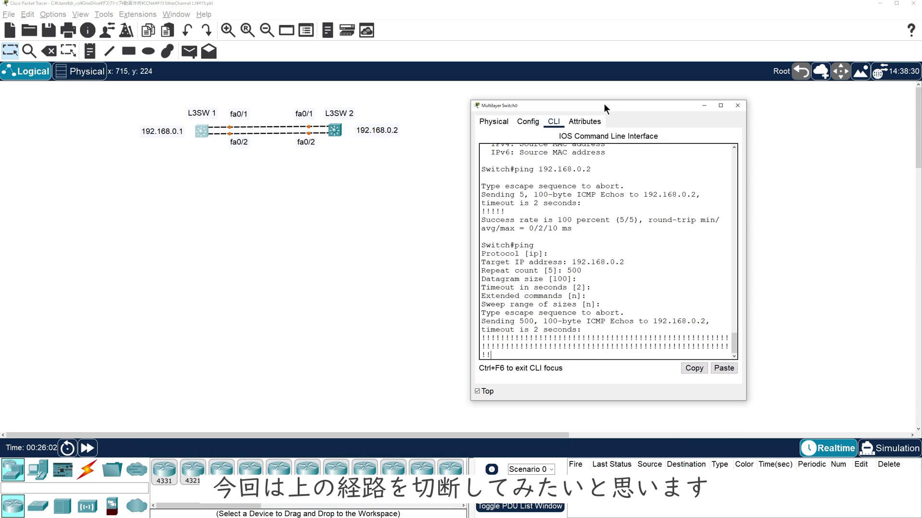
pyautogui.press('Delete')
pyautogui.click(279, 125)
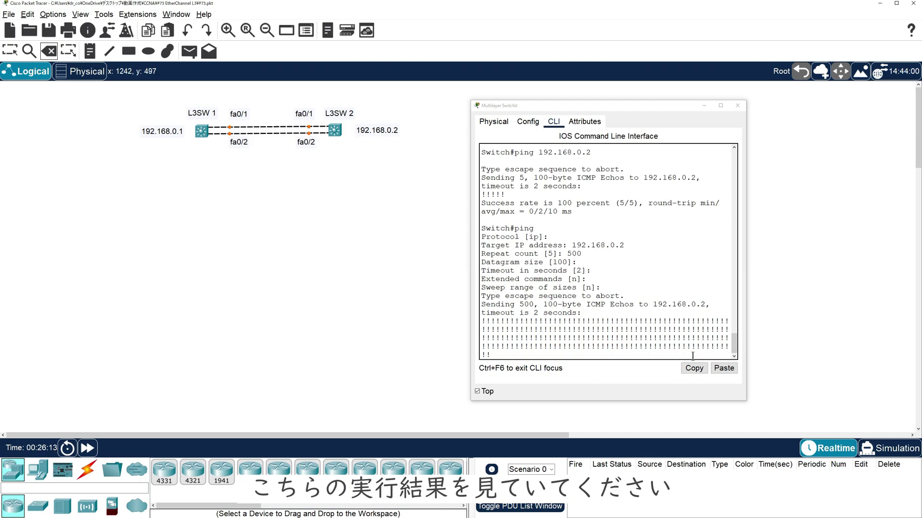
pyautogui.click(277, 127)
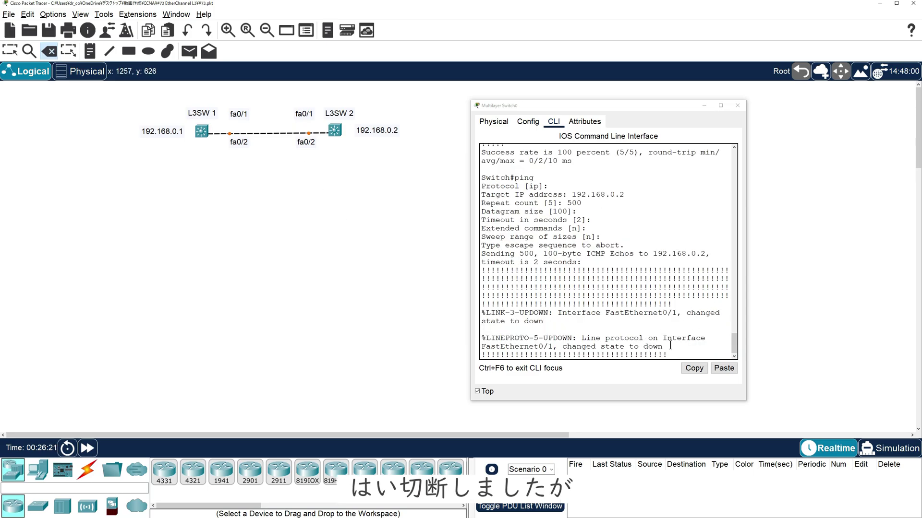
# - Examine the FastEthernet0/1 link messages and the extended ping's success rate in the L3SW 1 output
pyautogui.moveTo(670, 346); pyautogui.dragTo(479, 312)
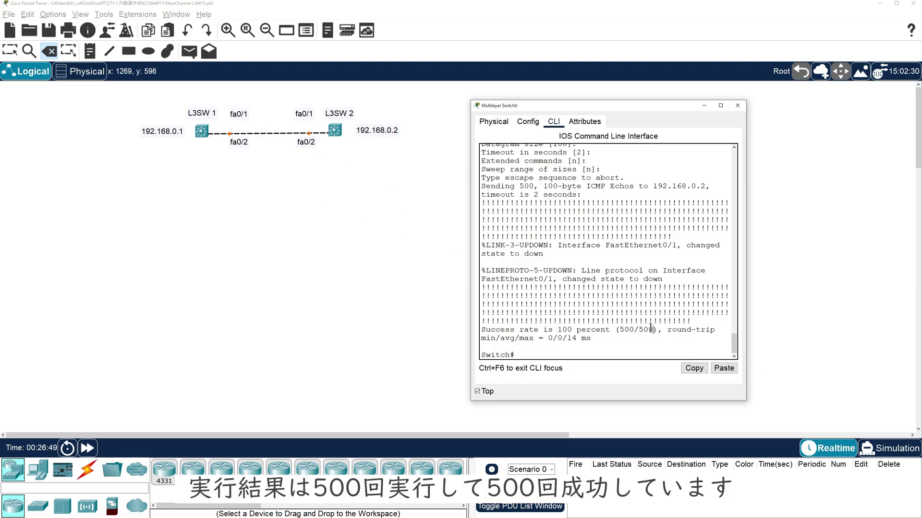
pyautogui.moveTo(651, 328); pyautogui.dragTo(619, 331)
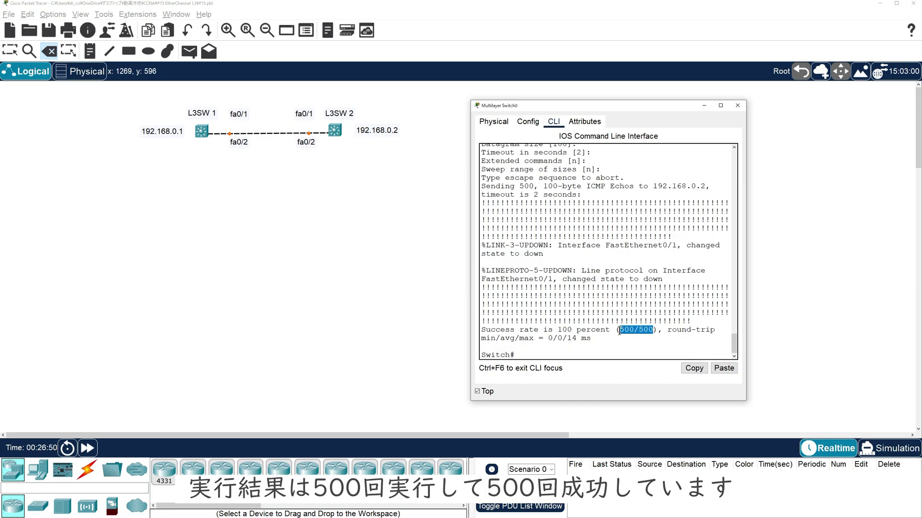
pyautogui.click(596, 348)
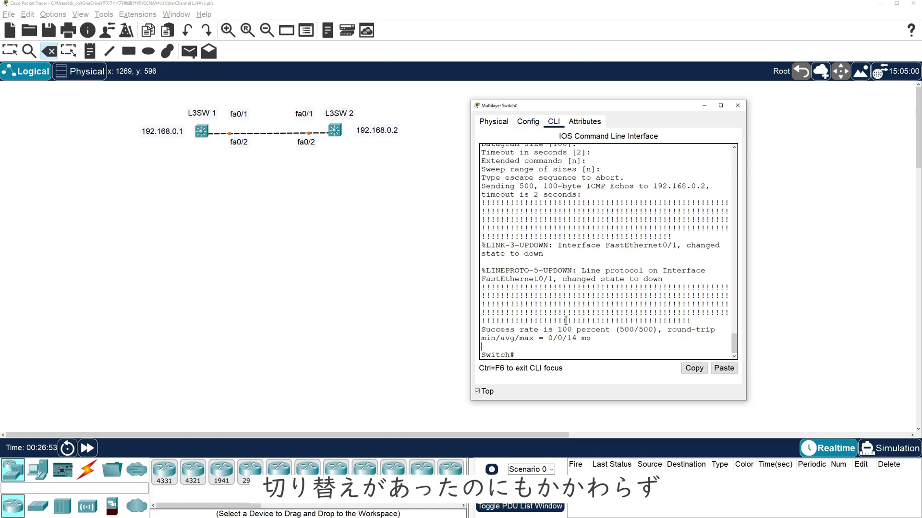
pyautogui.moveTo(653, 329); pyautogui.dragTo(621, 330)
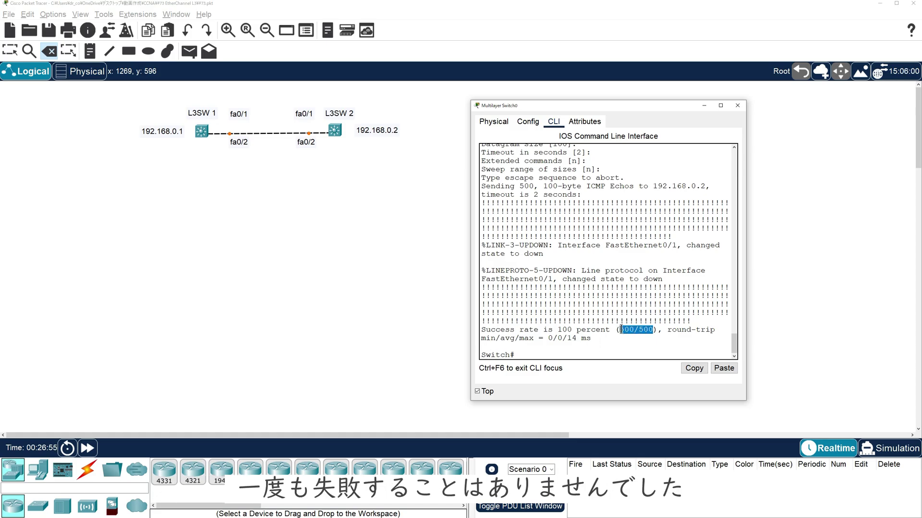